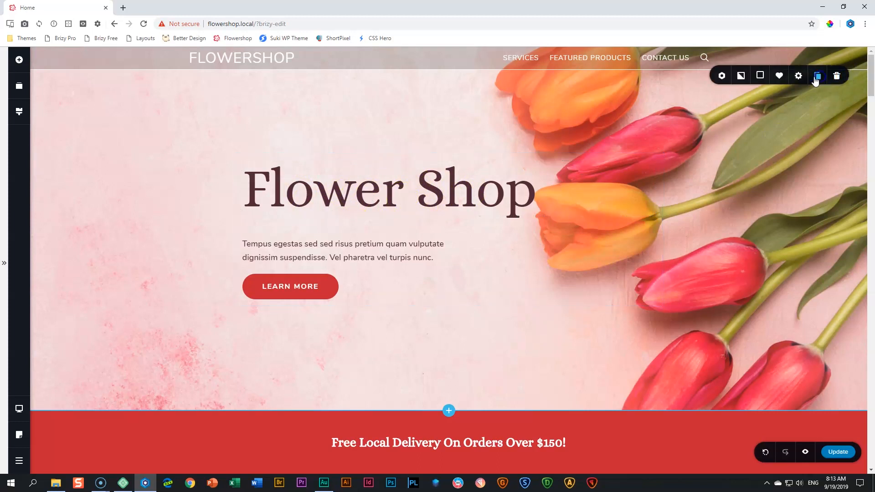
- Duplicate the Flower Shop hero block and go to the duplicated copy
{"action": "left_click", "coordinate": [818, 75]}
{"action": "scroll", "coordinate": [739, 159], "scroll_direction": "down", "scroll_amount": 3}
{"action": "scroll", "coordinate": [739, 160], "scroll_direction": "down", "scroll_amount": 4}
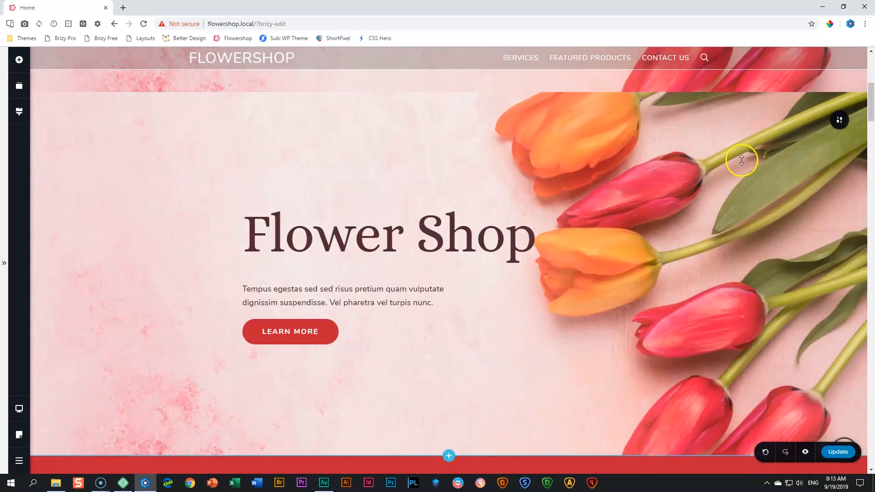
- Change the fill type of the Flower Shop heading in the duplicated block from Solid to Gradient
{"action": "left_click", "coordinate": [381, 242]}
{"action": "left_click", "coordinate": [382, 191]}
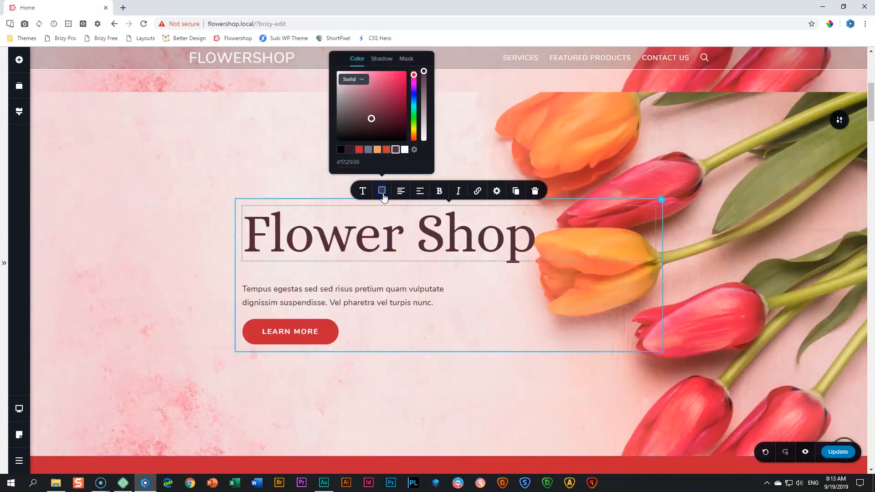
{"action": "left_click", "coordinate": [362, 80]}
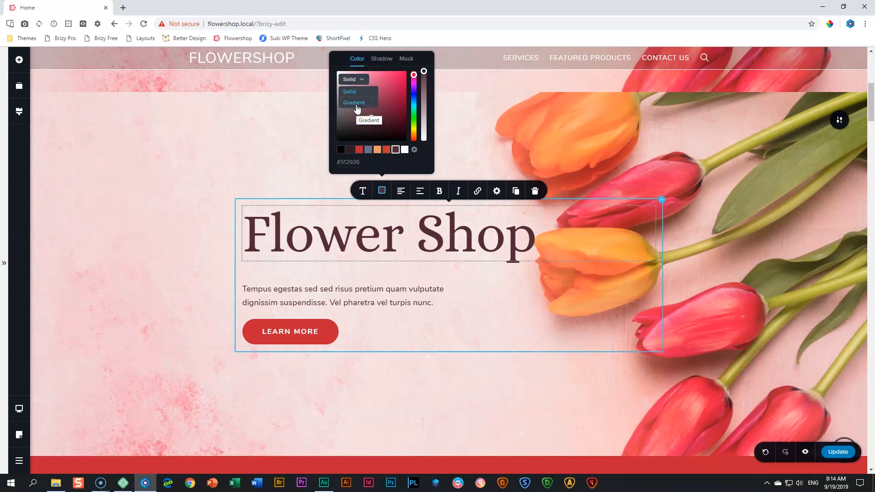
{"action": "left_click", "coordinate": [357, 106]}
{"action": "scroll", "coordinate": [474, 296], "scroll_direction": "up", "scroll_amount": 2}
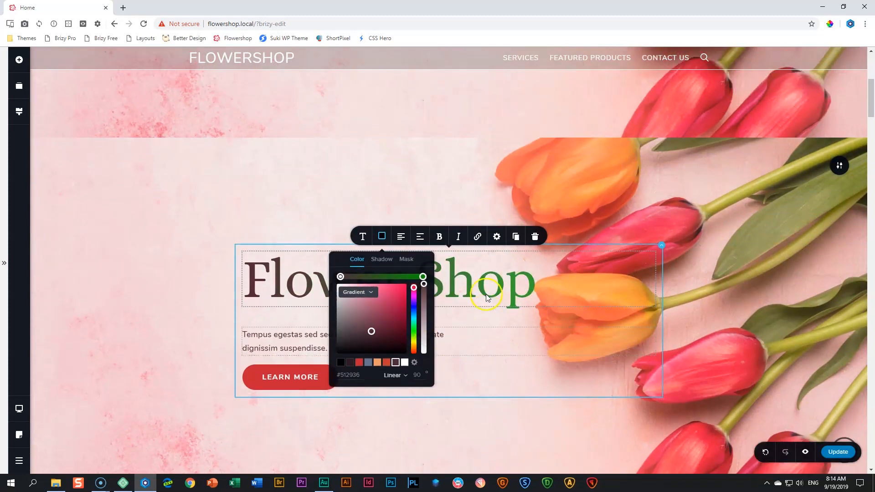
{"action": "left_click", "coordinate": [194, 279]}
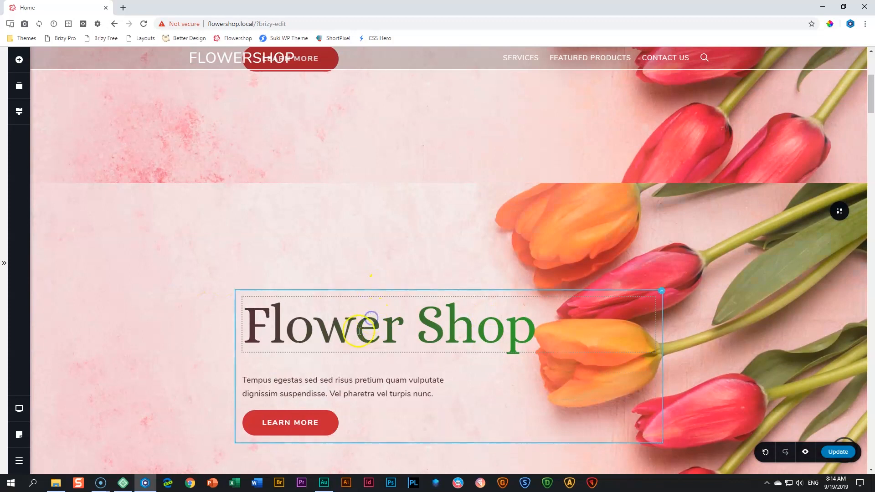
- Set the heading gradient's start colour to the palette's #512936 and its end colour to #C73A30
{"action": "left_click", "coordinate": [369, 317]}
{"action": "left_click", "coordinate": [382, 282]}
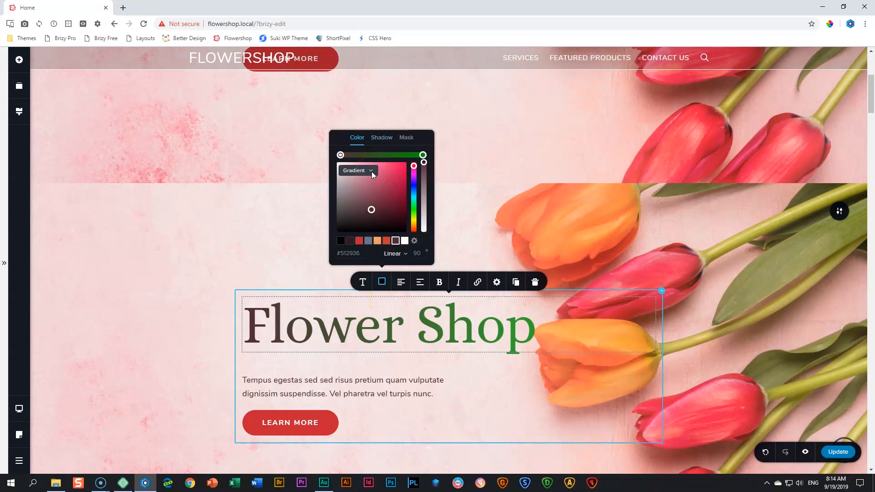
{"action": "left_click", "coordinate": [340, 156]}
{"action": "left_click", "coordinate": [396, 242]}
{"action": "left_click", "coordinate": [423, 155]}
{"action": "left_click", "coordinate": [388, 246]}
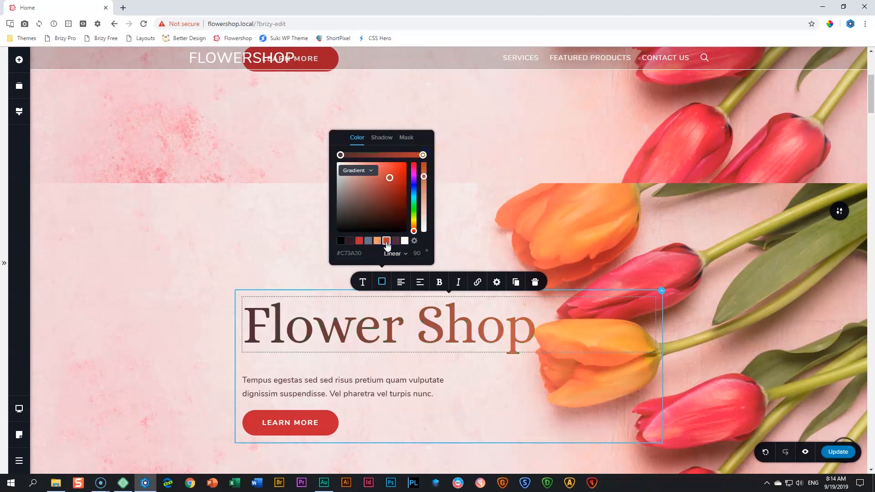
- Try a much lower opacity on the heading gradient's end colour, and bring it back up to full opacity
{"action": "scroll", "coordinate": [386, 245], "scroll_direction": "down", "scroll_amount": 1}
{"action": "left_click", "coordinate": [510, 302]}
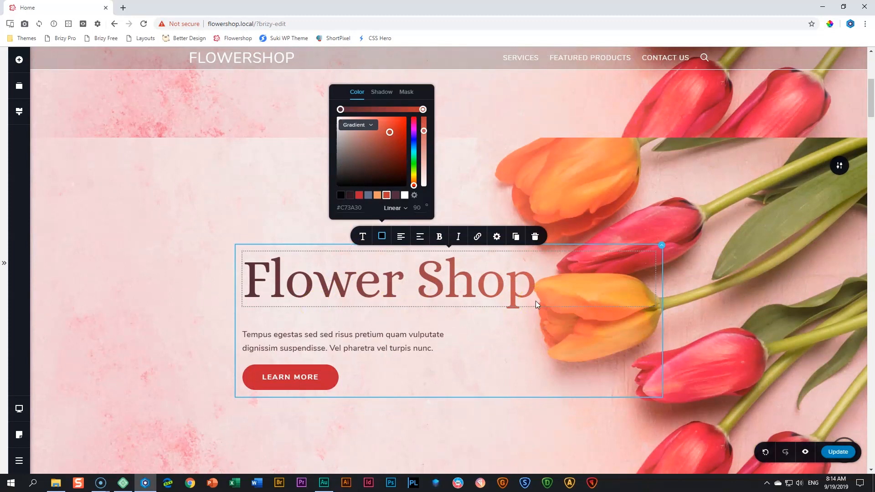
{"action": "left_click_drag", "start_coordinate": [424, 131], "coordinate": [432, 163]}
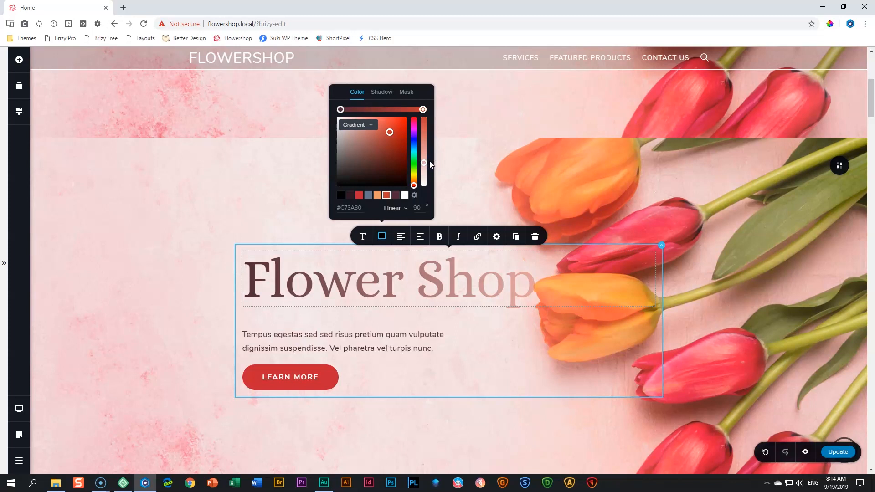
{"action": "left_click_drag", "start_coordinate": [429, 161], "coordinate": [432, 112]}
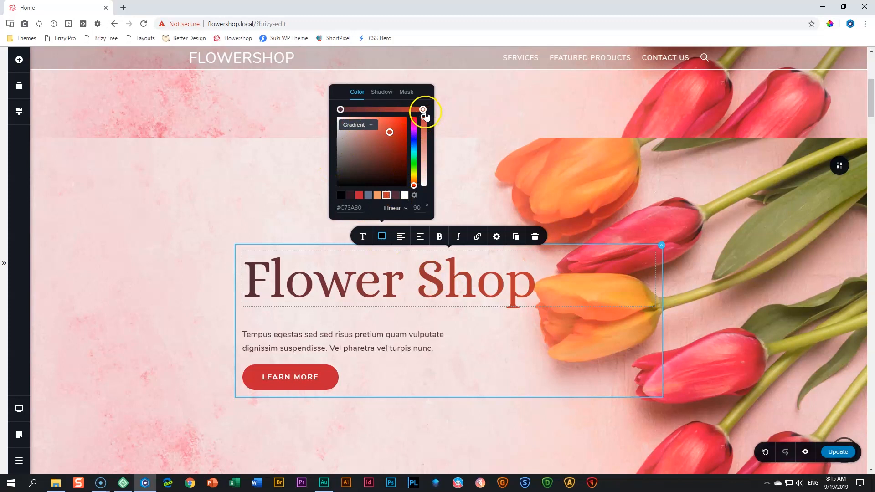
- Set the heading gradient's end colour to #512936 and slightly reduce that colour's opacity
{"action": "left_click", "coordinate": [396, 195]}
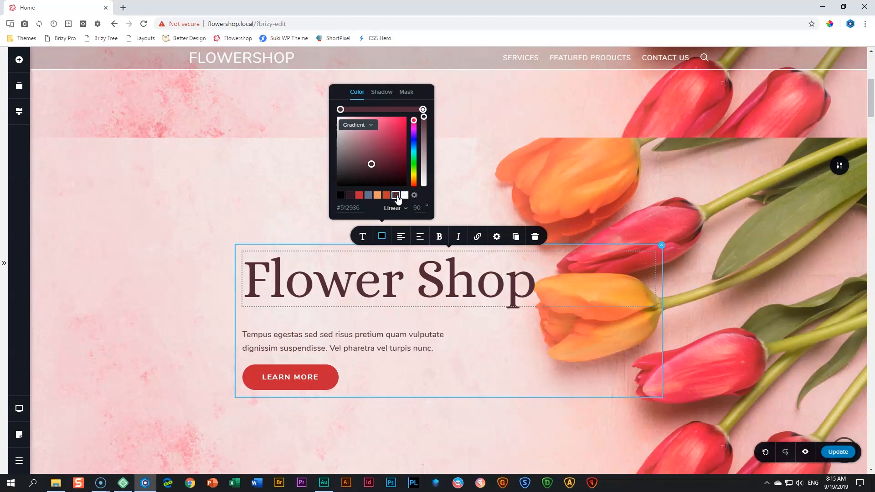
{"action": "left_click_drag", "start_coordinate": [424, 117], "coordinate": [425, 136]}
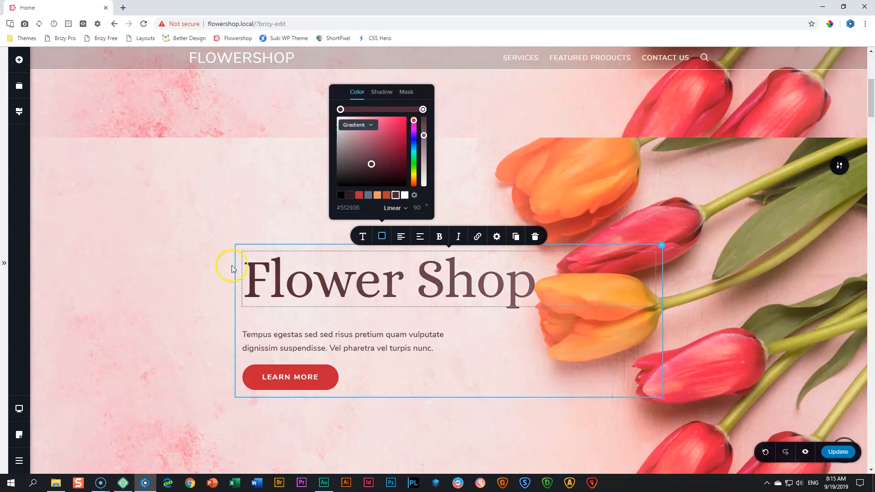
{"action": "left_click", "coordinate": [517, 278]}
- Set the heading's linear gradient angle to 180° and its end colour to #F09C65 at full opacity
{"action": "double_click", "coordinate": [416, 207]}
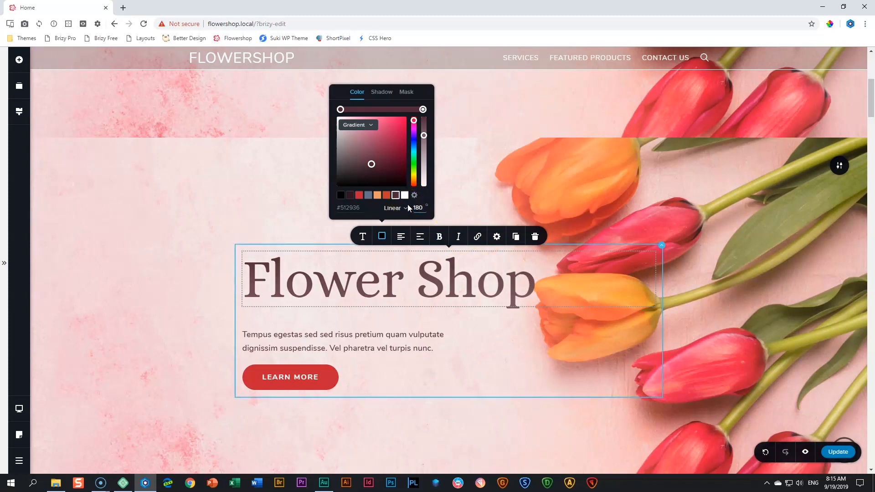
{"action": "left_click", "coordinate": [424, 131]}
{"action": "left_click", "coordinate": [377, 196]}
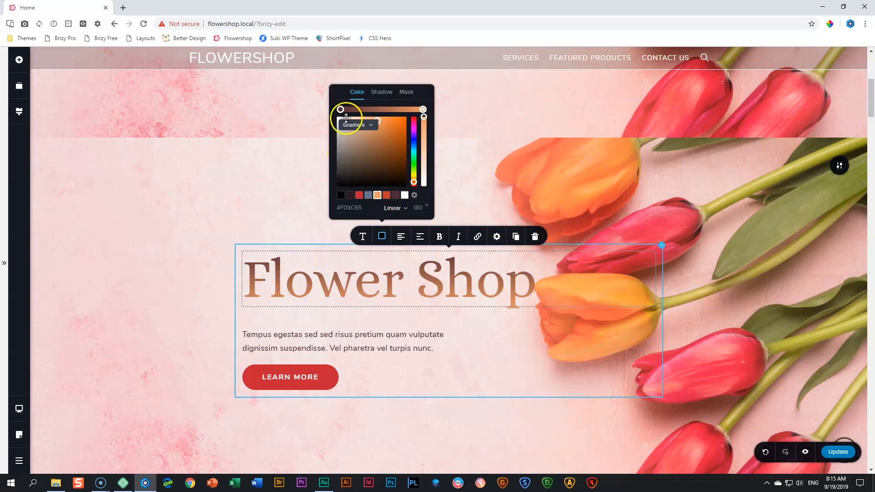
- Move the heading gradient's #512936 start stop to slightly past the middle of the gradient bar
{"action": "left_click_drag", "start_coordinate": [340, 111], "coordinate": [387, 109]}
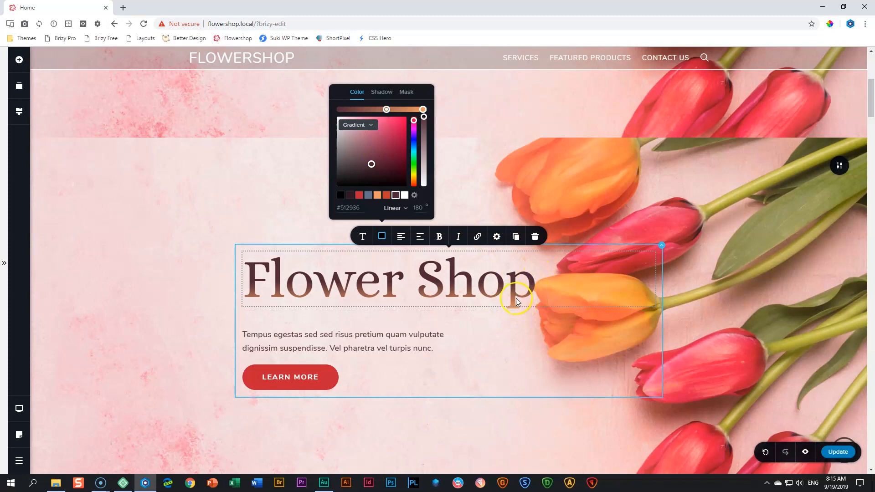
{"action": "left_click", "coordinate": [165, 314]}
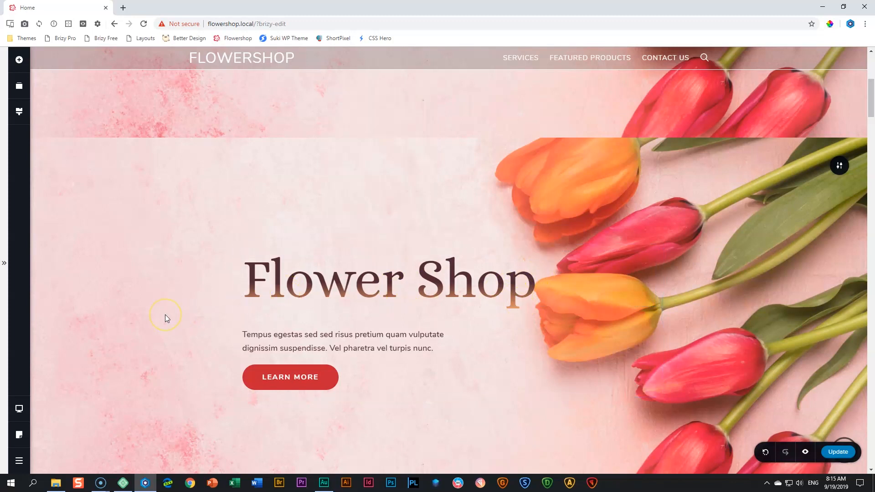
- Lower the opacity of the heading gradient's #F09C65 end colour to about 33%
{"action": "left_click", "coordinate": [282, 289]}
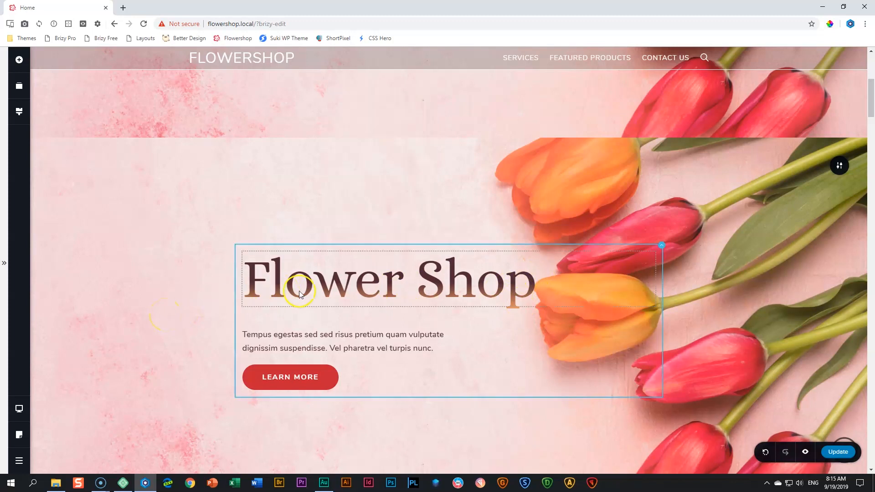
{"action": "left_click", "coordinate": [382, 235]}
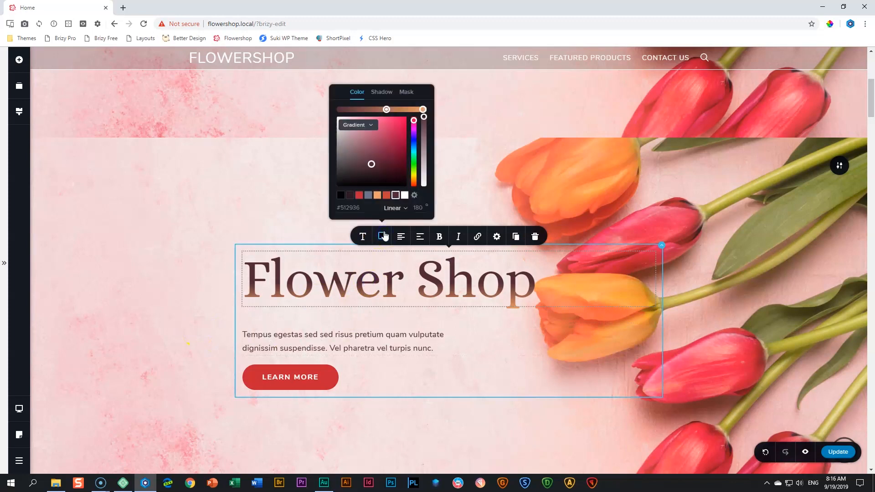
{"action": "left_click", "coordinate": [423, 110]}
{"action": "left_click_drag", "start_coordinate": [424, 116], "coordinate": [423, 163]}
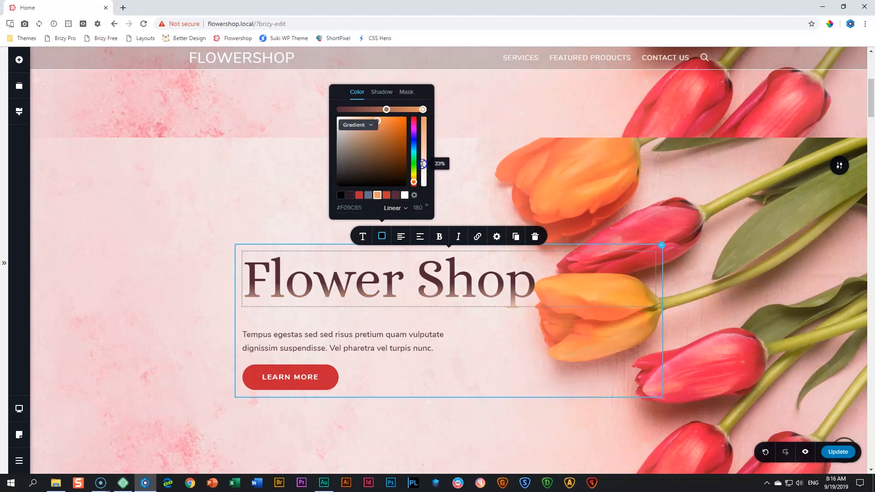
{"action": "left_click", "coordinate": [133, 331]}
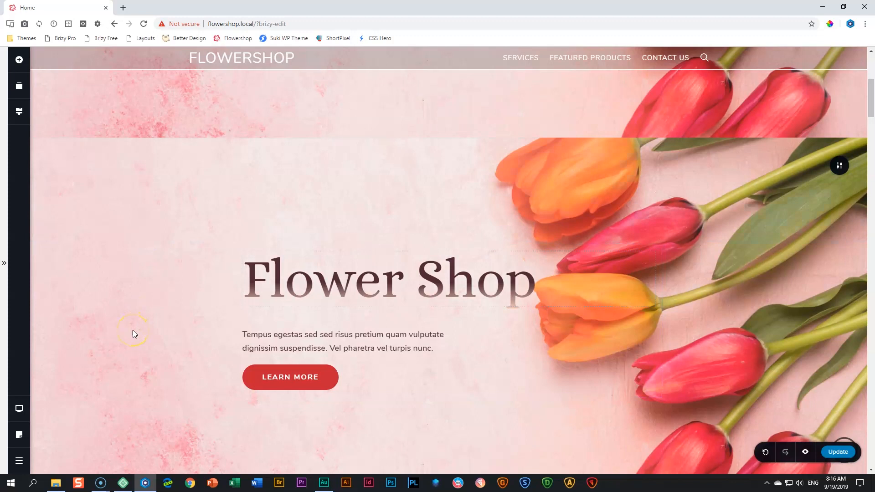